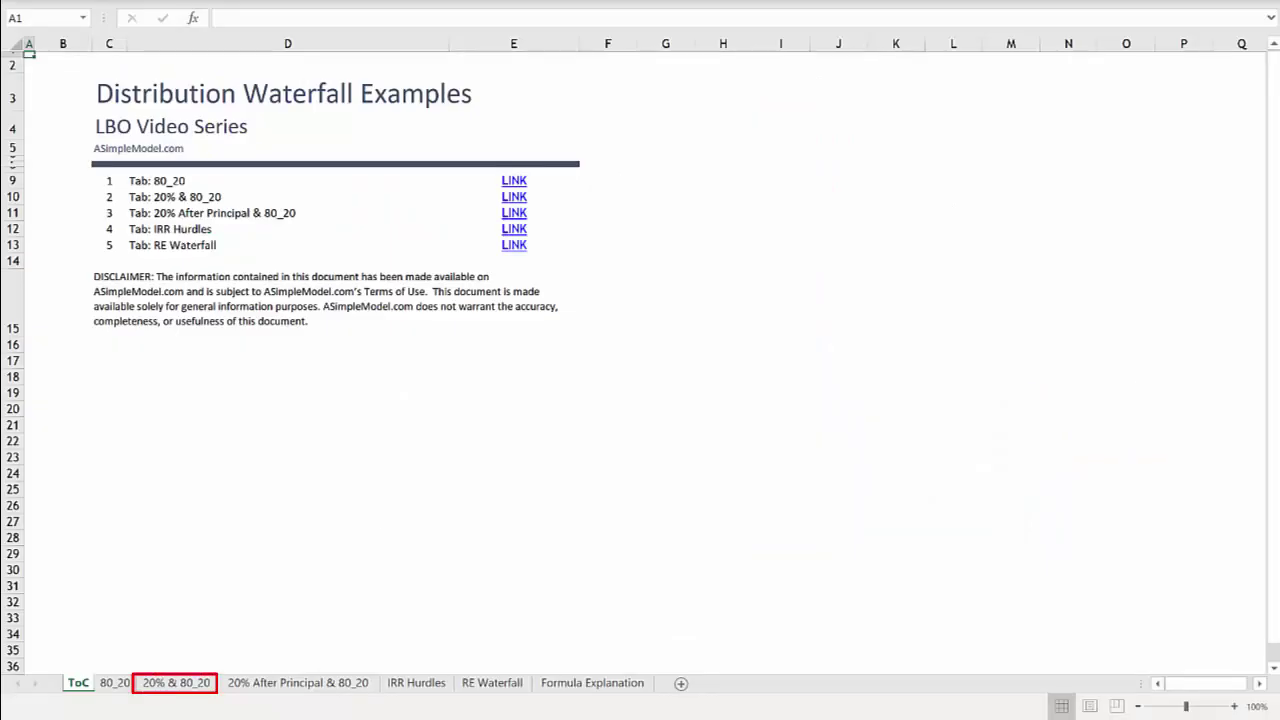
Open the 20% & 80_20 sheet and select cell H47 in the second distribution's GP row
click(175, 683)
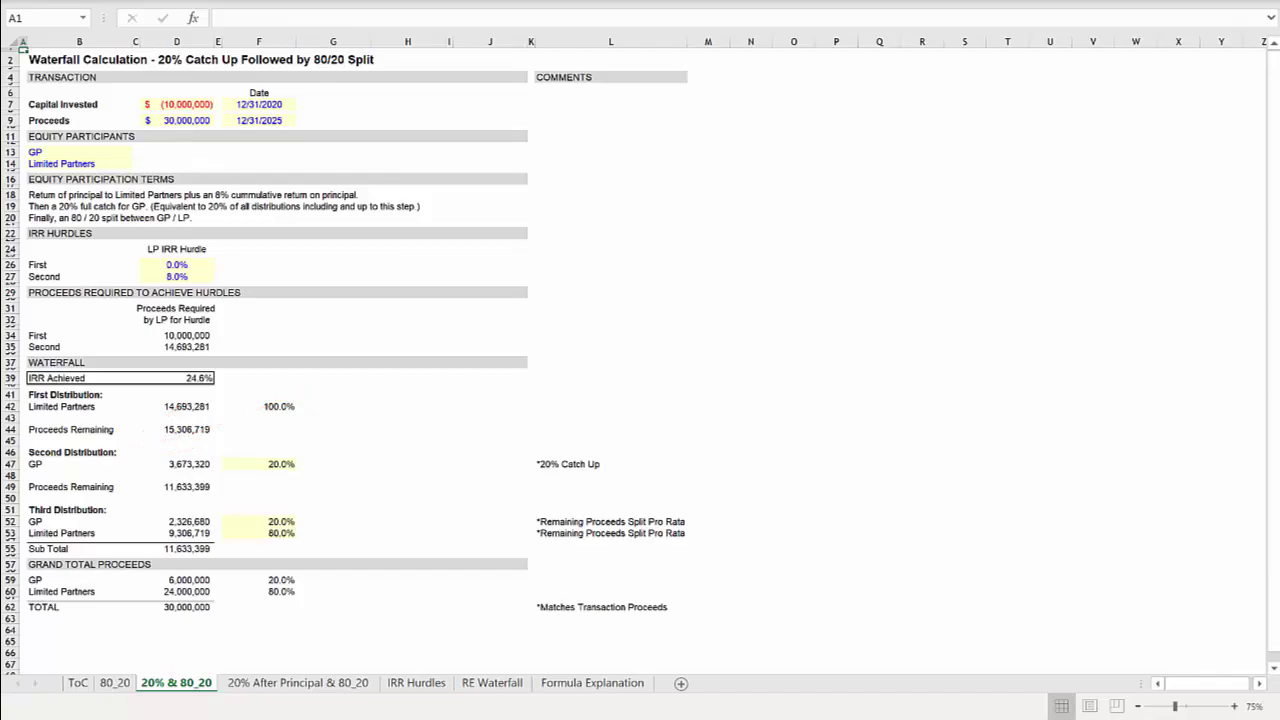
click(177, 464)
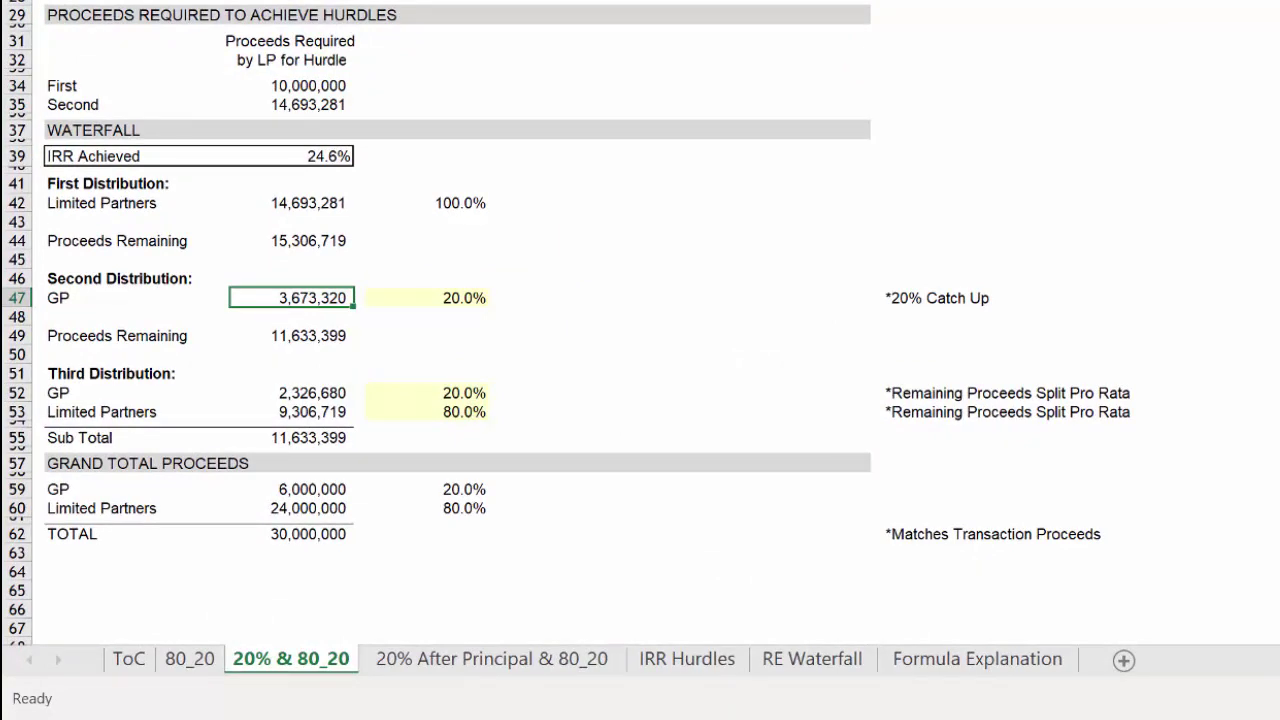
key(Right)
key(Right)
key(Right)
key(Right)
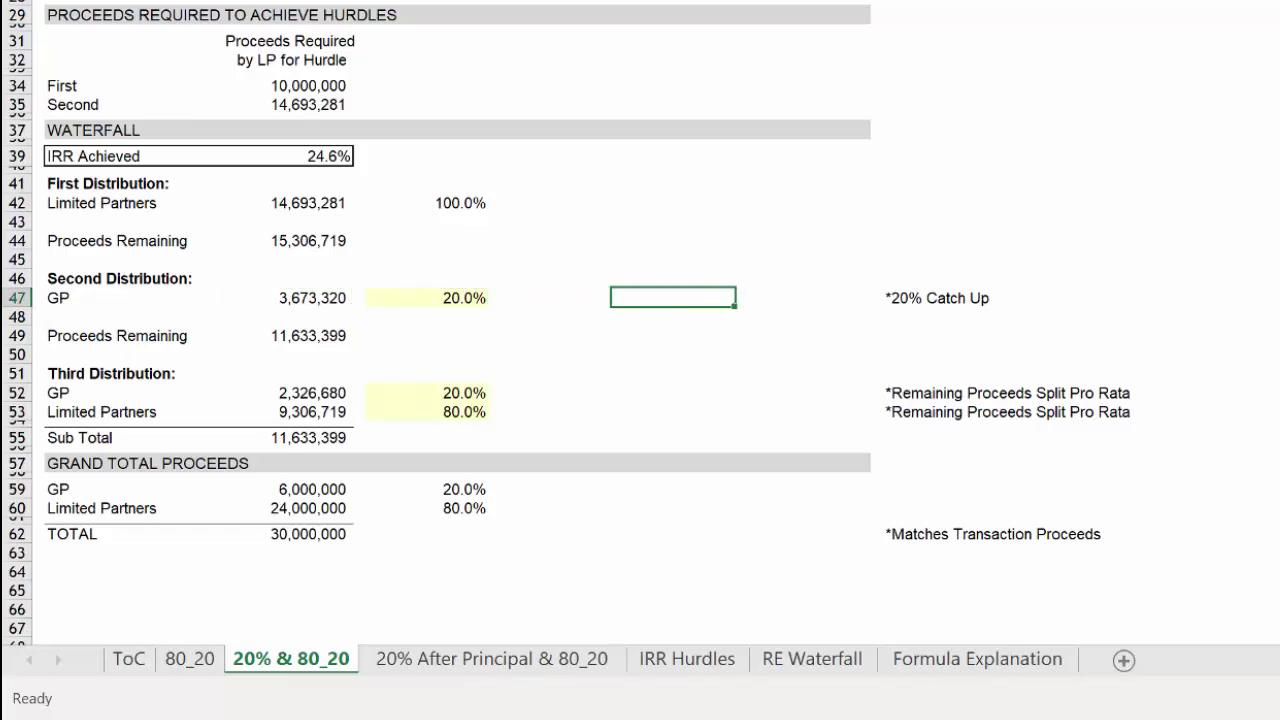
Enter the formula =D42/(1-F47) in H47 to gross up the Limited Partners' first distribution by the catch-up percentage
text(=)
key(Up)
key(Up)
key(Up)
key(Up)
key(Up)
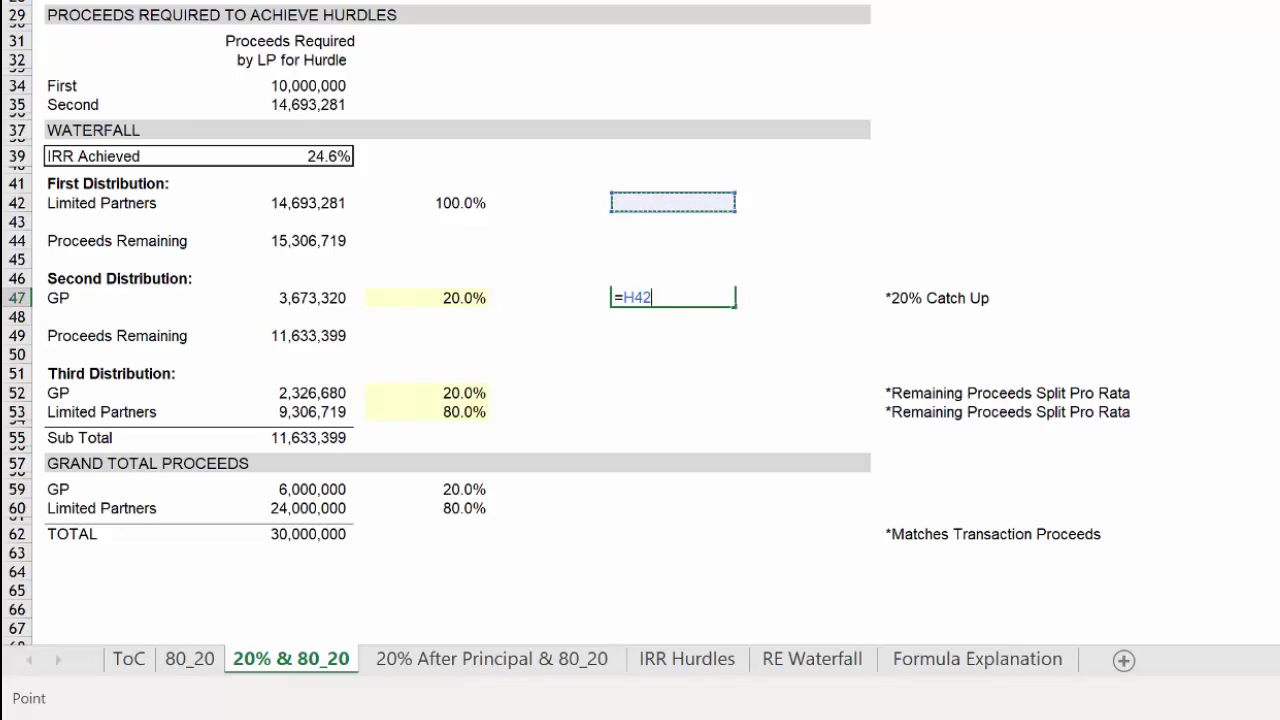
key(Left)
key(Left)
key(Left)
key(Left)
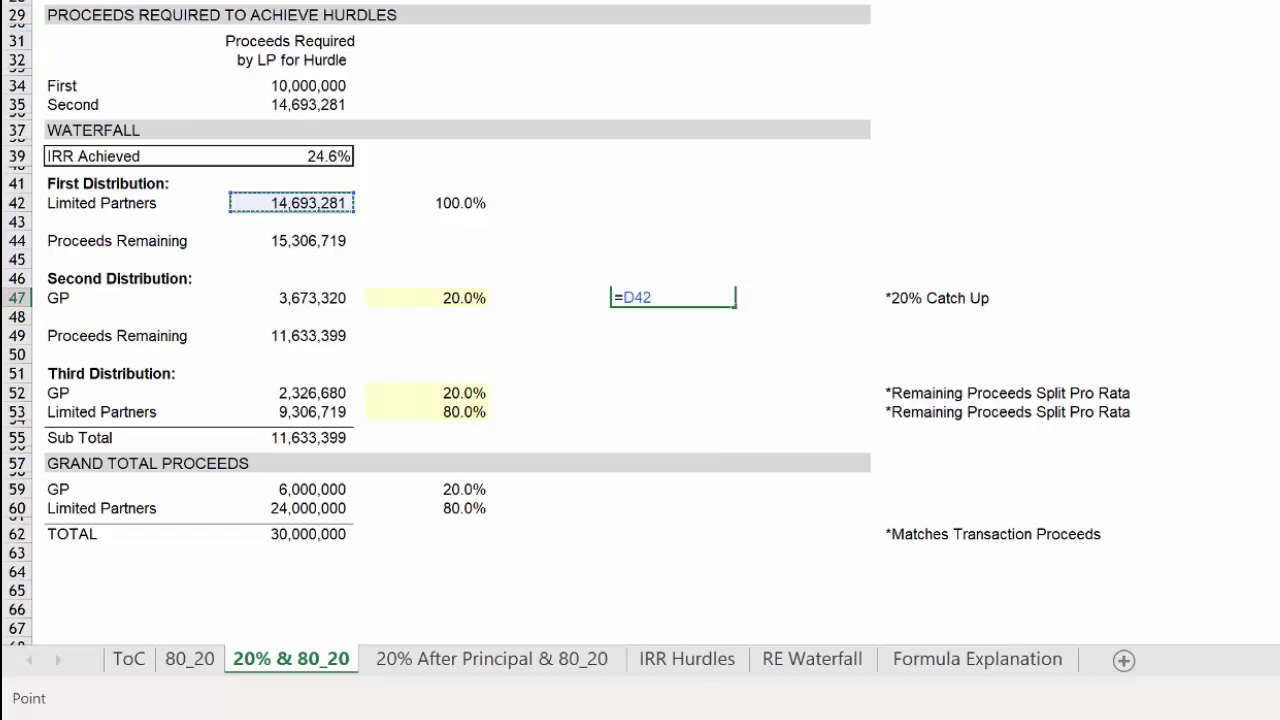
text(/(1-)
key(Left)
text())
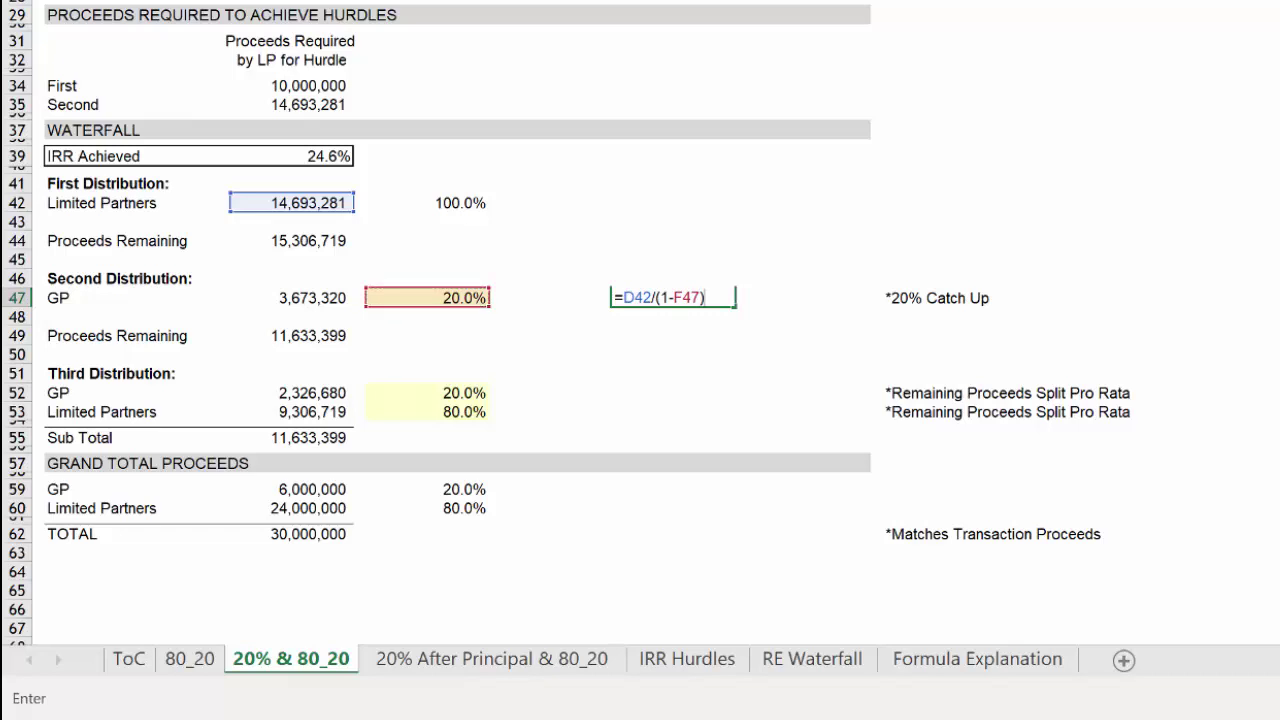
key(Return)
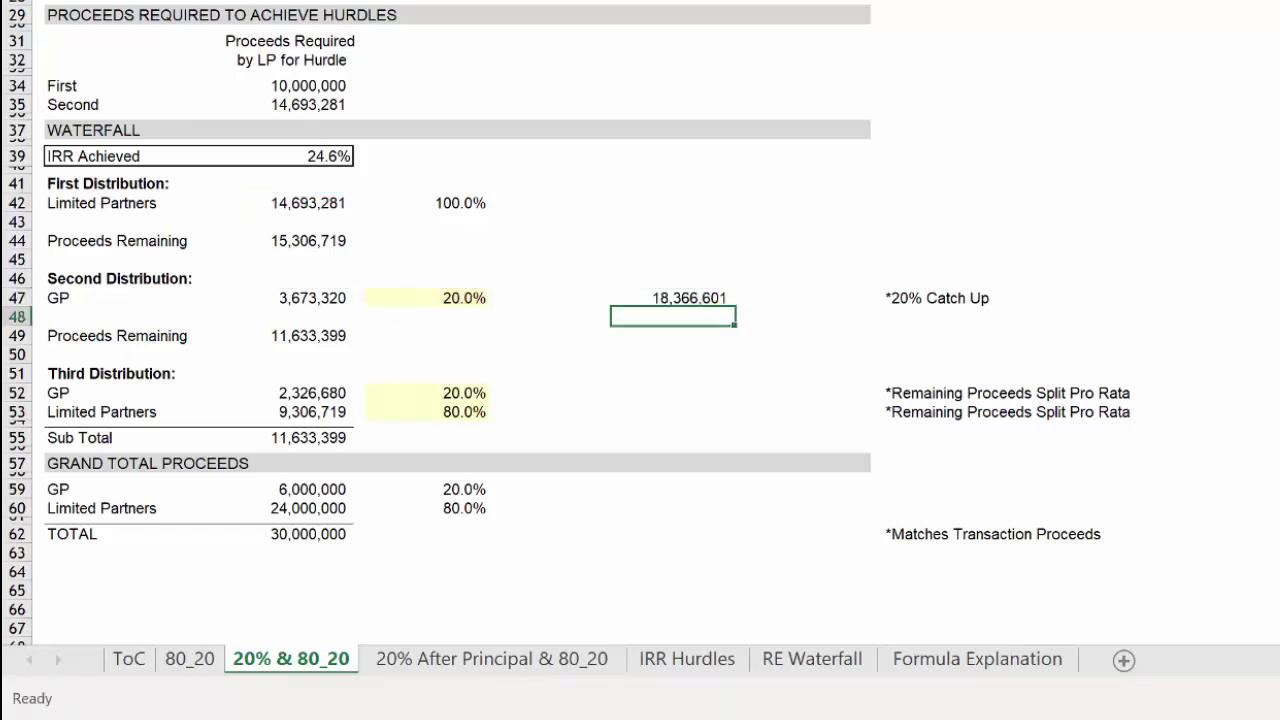
Extend the H47 formula to =D42/(1-F47)-D42 so it subtracts the Limited Partners' first distribution
key(Up)
key(F2)
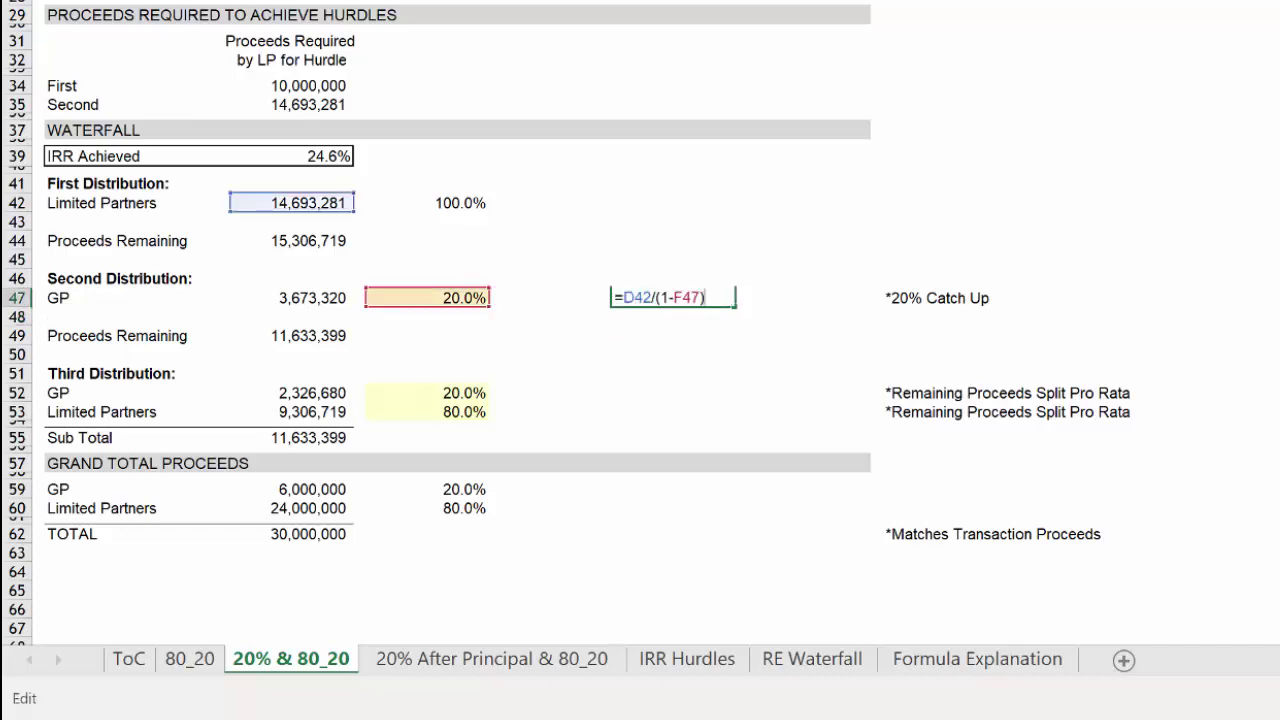
text(-)
key(Up)
key(Up)
key(Up)
key(Up)
key(Up)
key(Left)
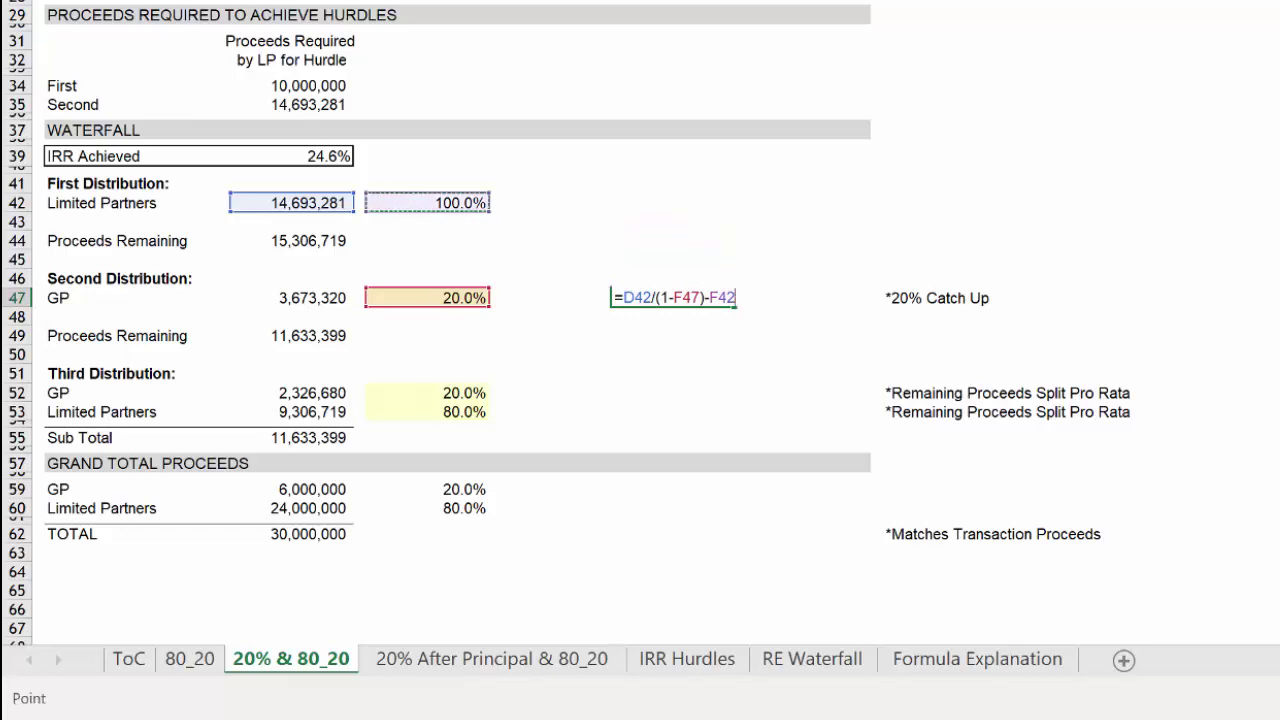
key(Left)
key(Left)
key(Return)
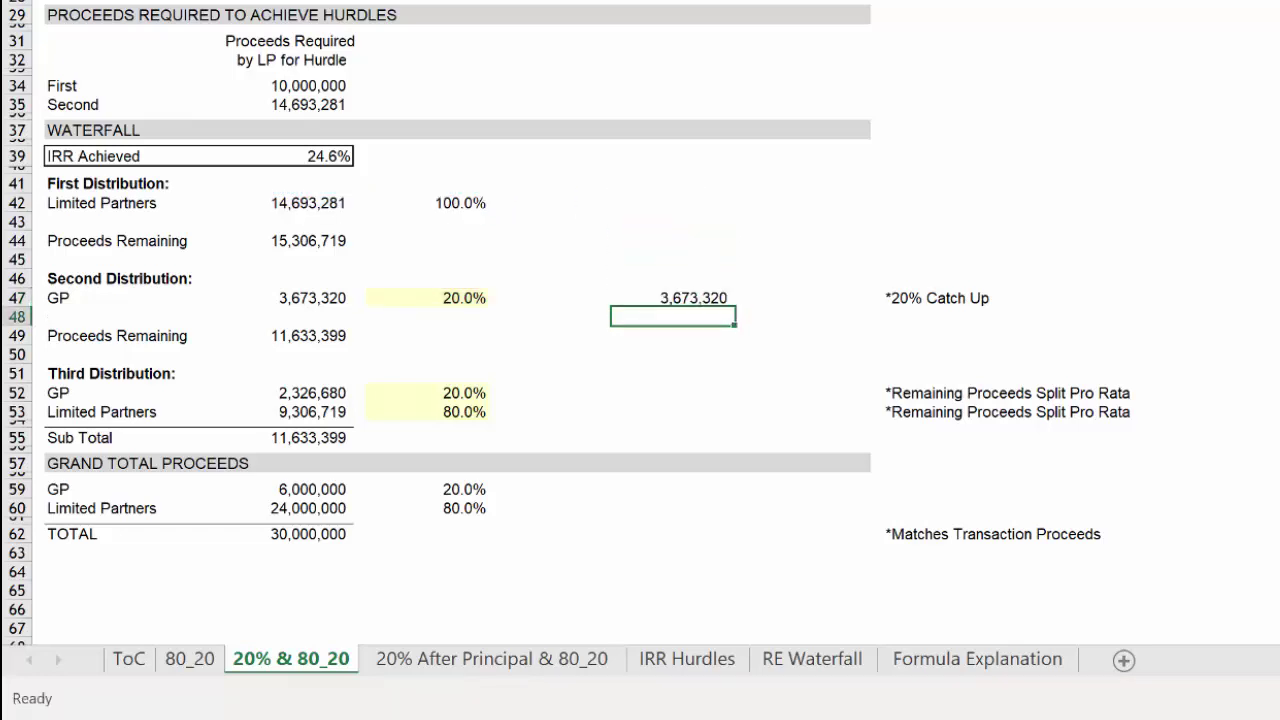
key(Up)
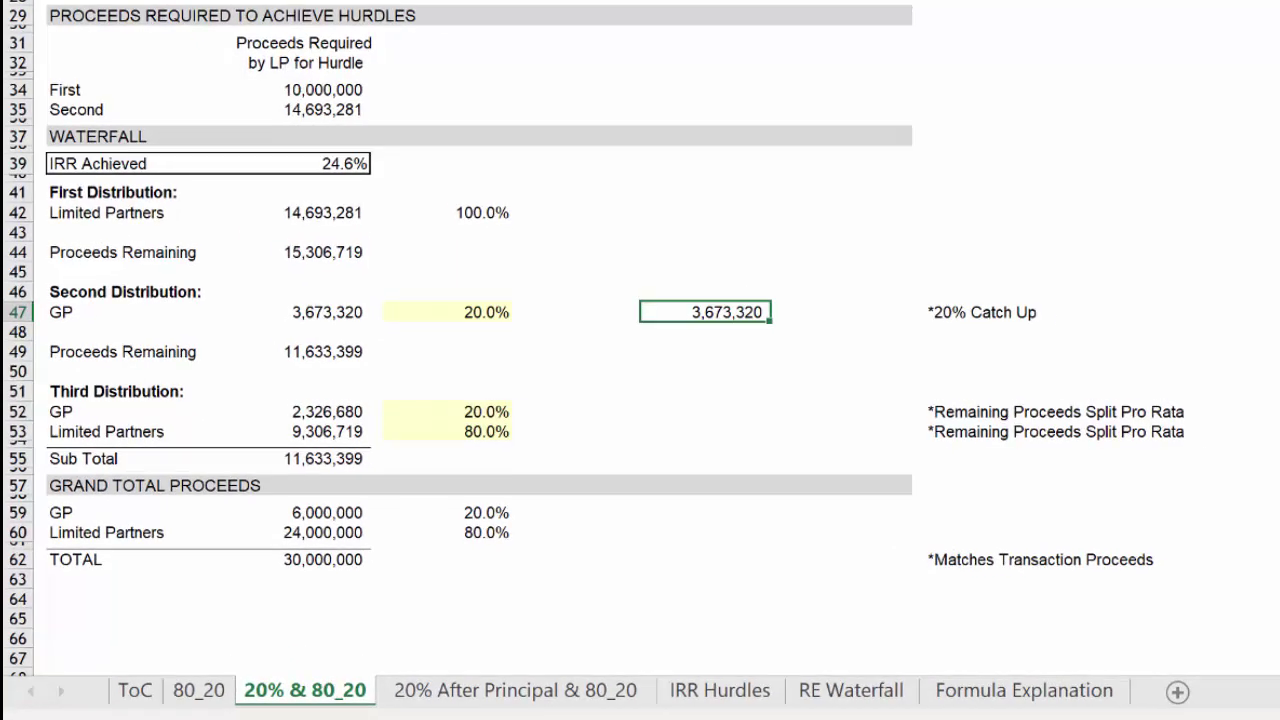
Inspect the formulas behind the GP's second distribution in D47 and the proceeds remaining in D49
click(560, 392)
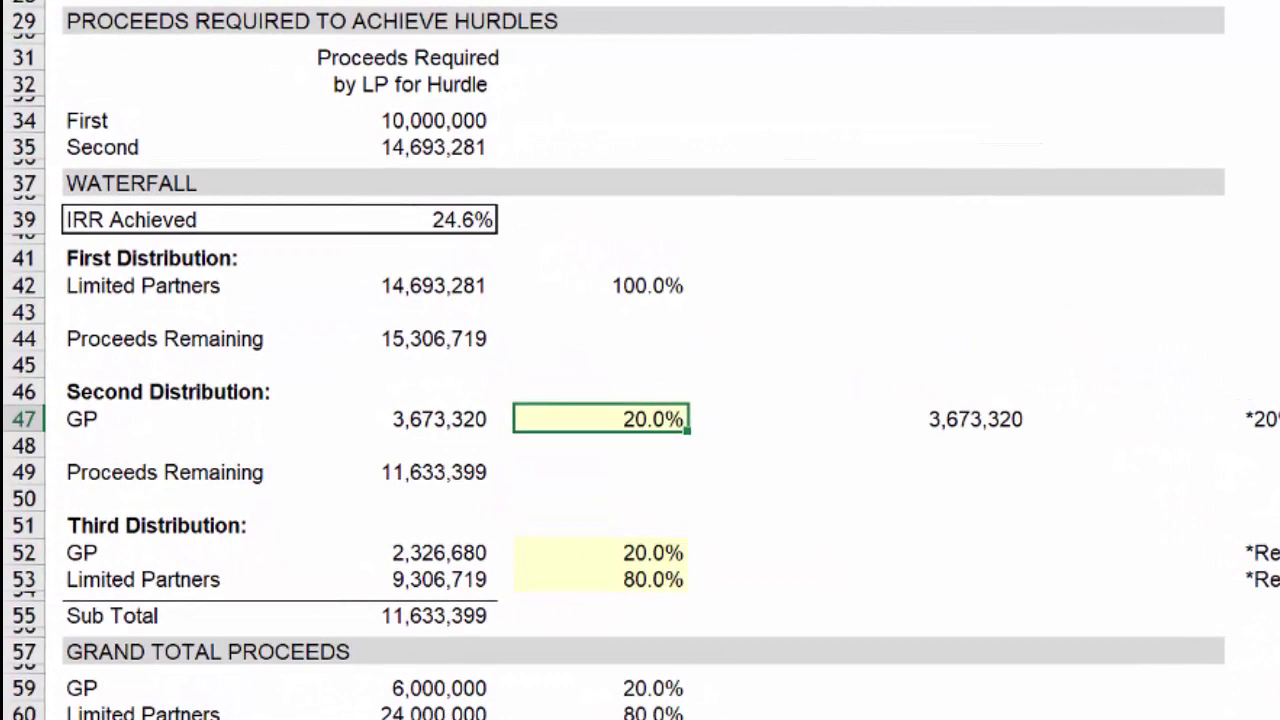
click(400, 392)
key(F2)
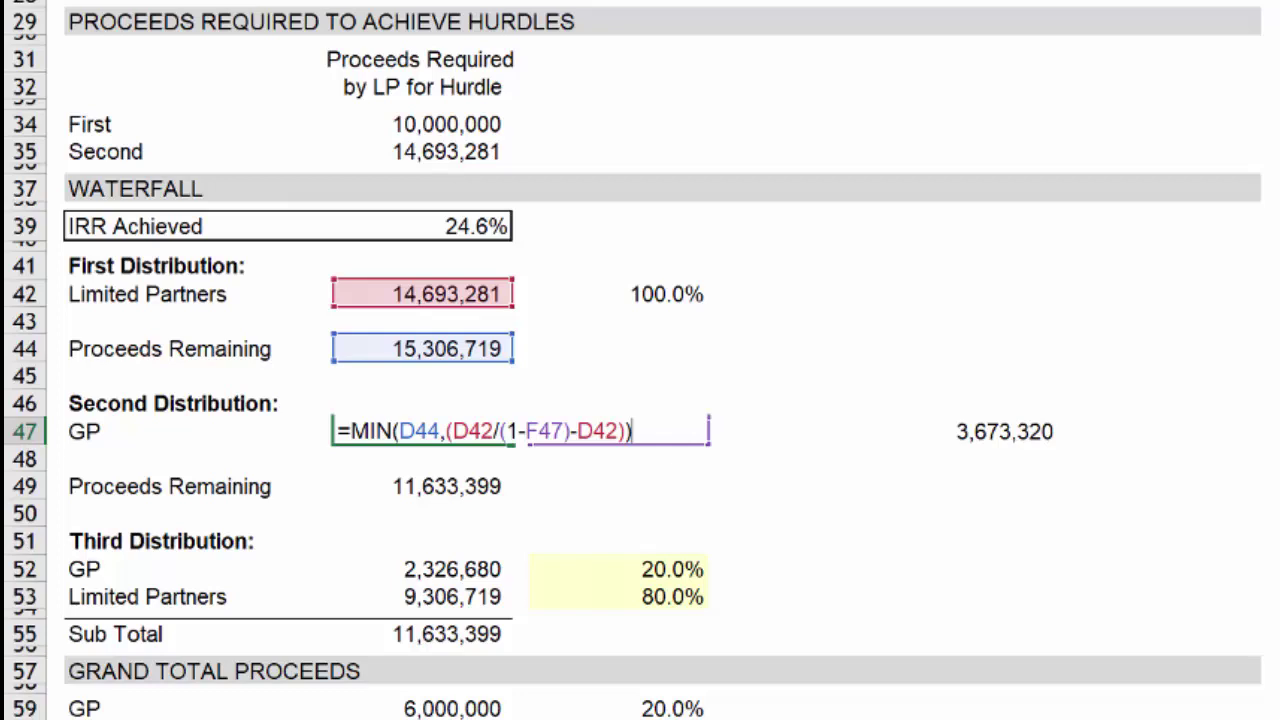
key(Return)
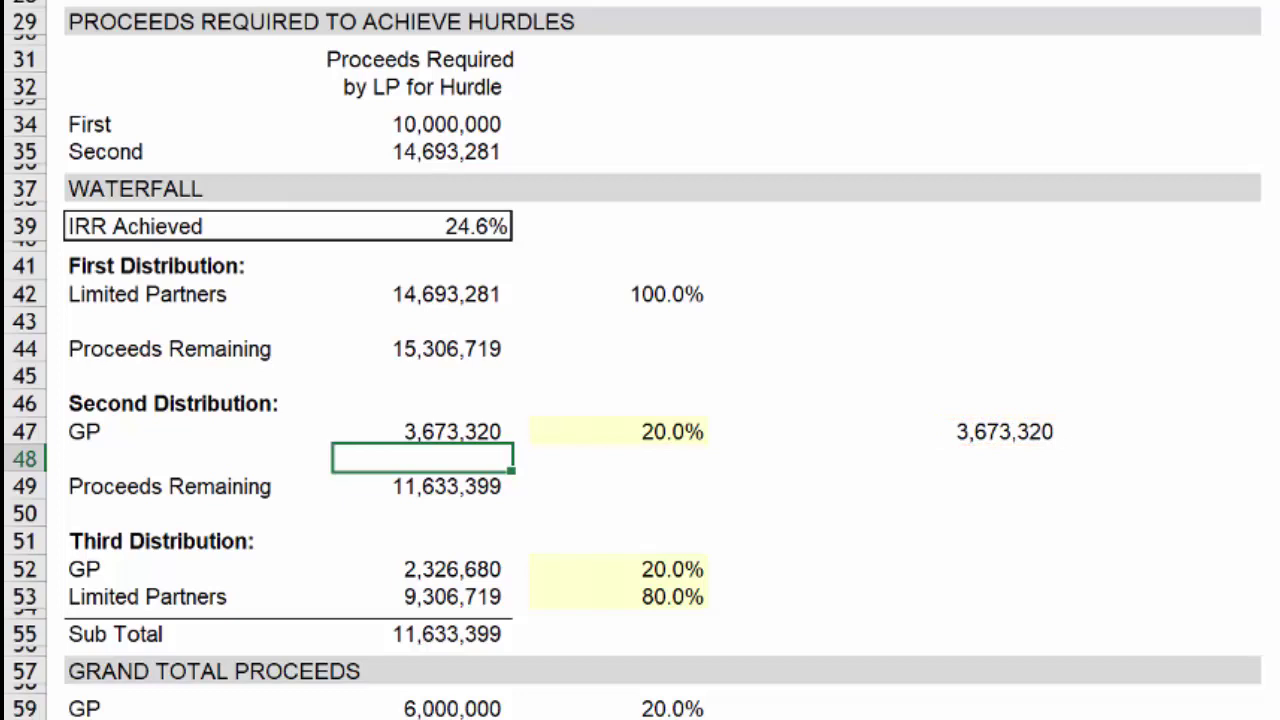
key(Down)
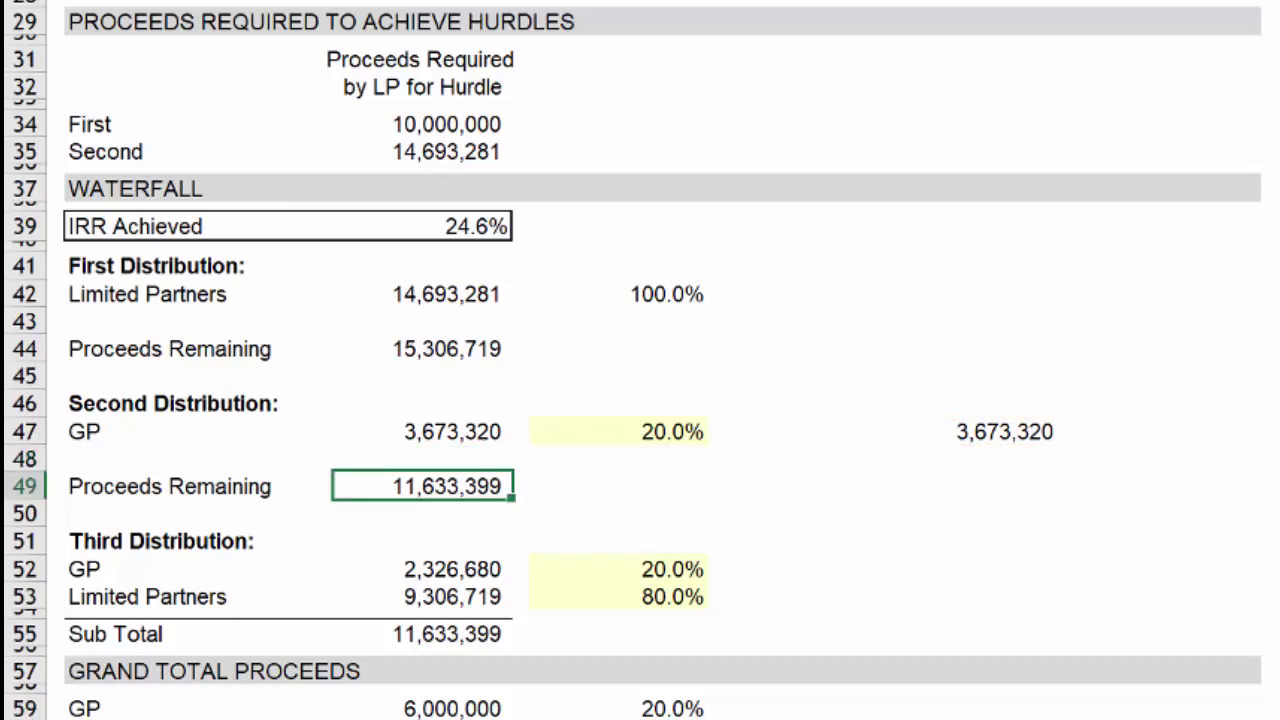
key(F2)
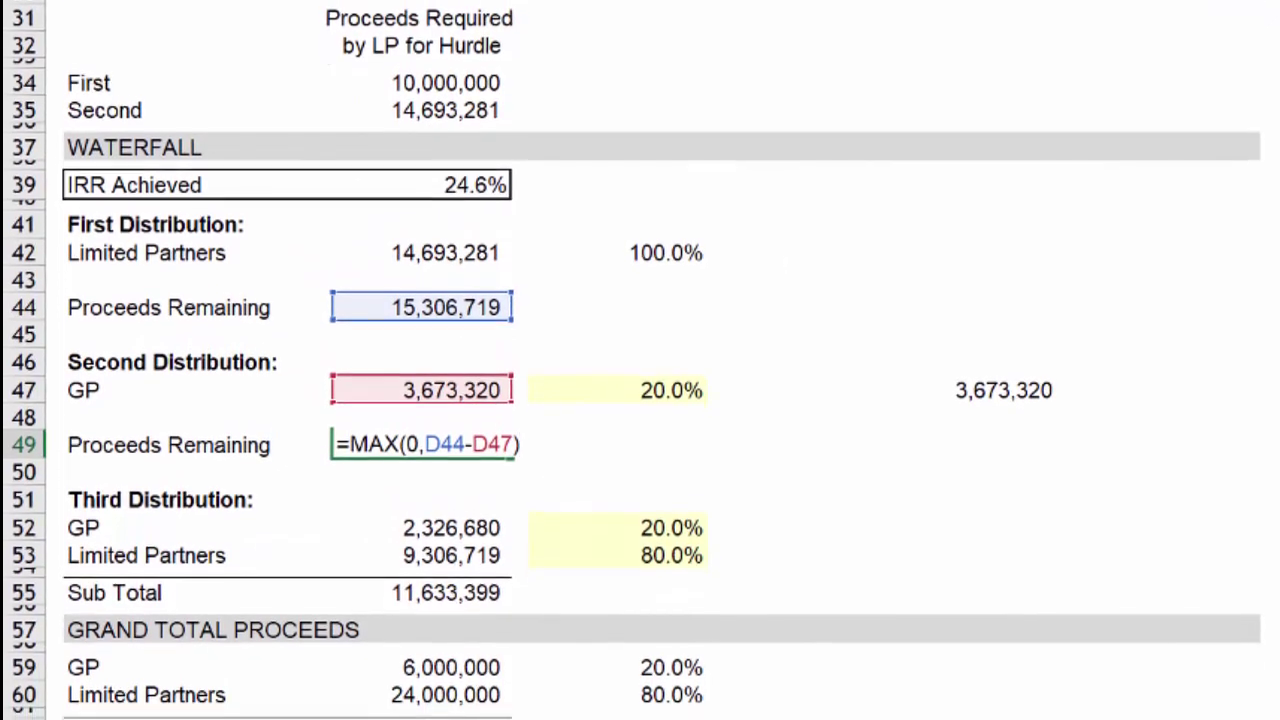
key(Escape)
Inspect the third distribution formulas for the GP in D52 and the Limited Partners in D53
key(Down)
key(Down)
key(Down)
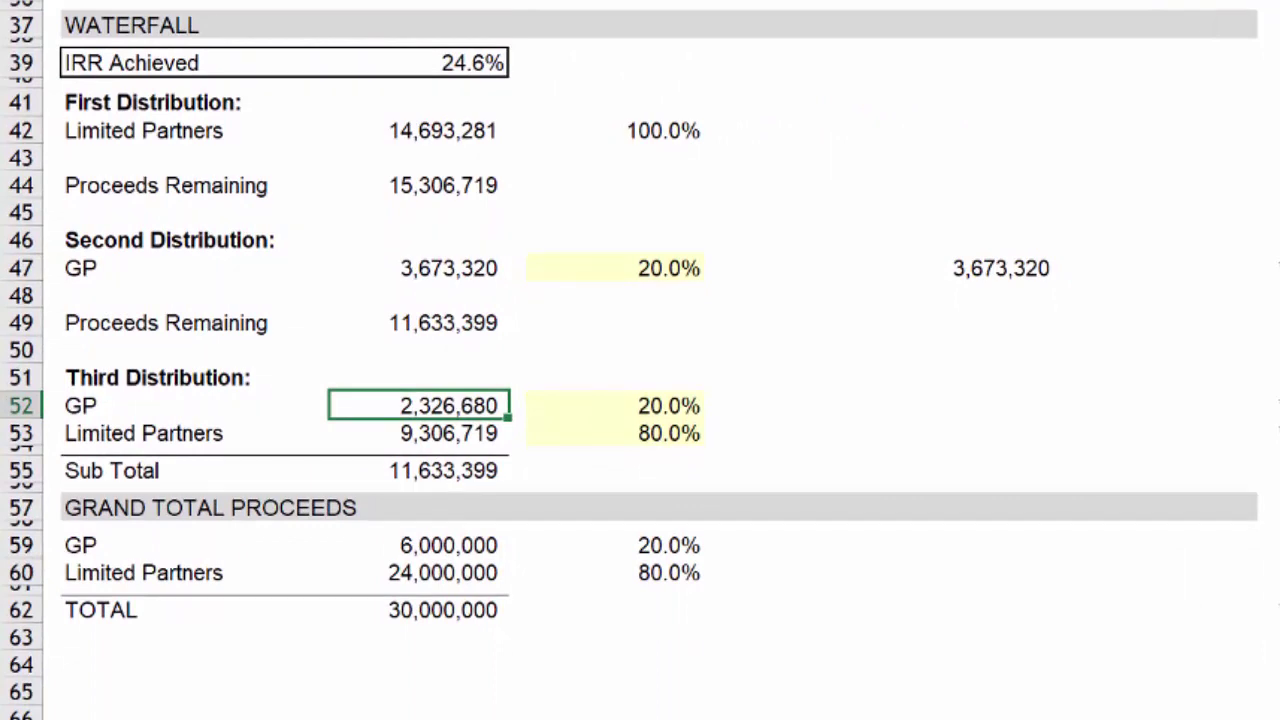
key(F2)
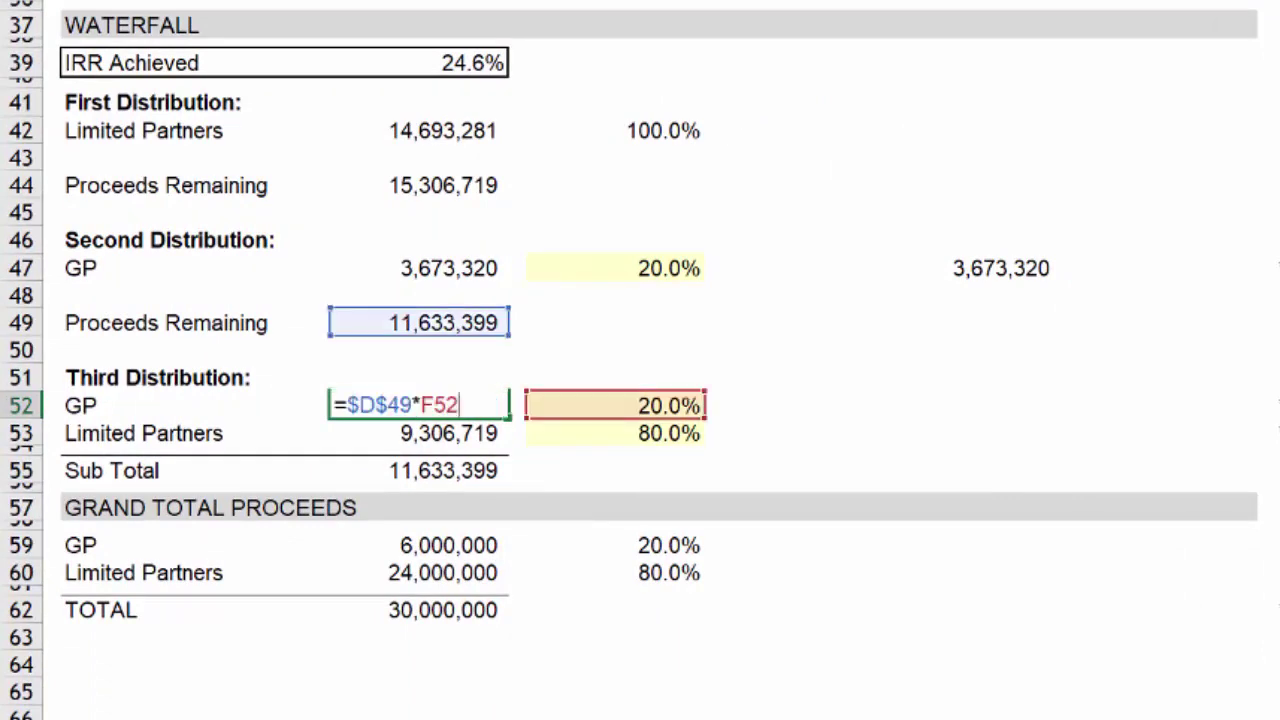
key(Escape)
key(Down)
key(F2)
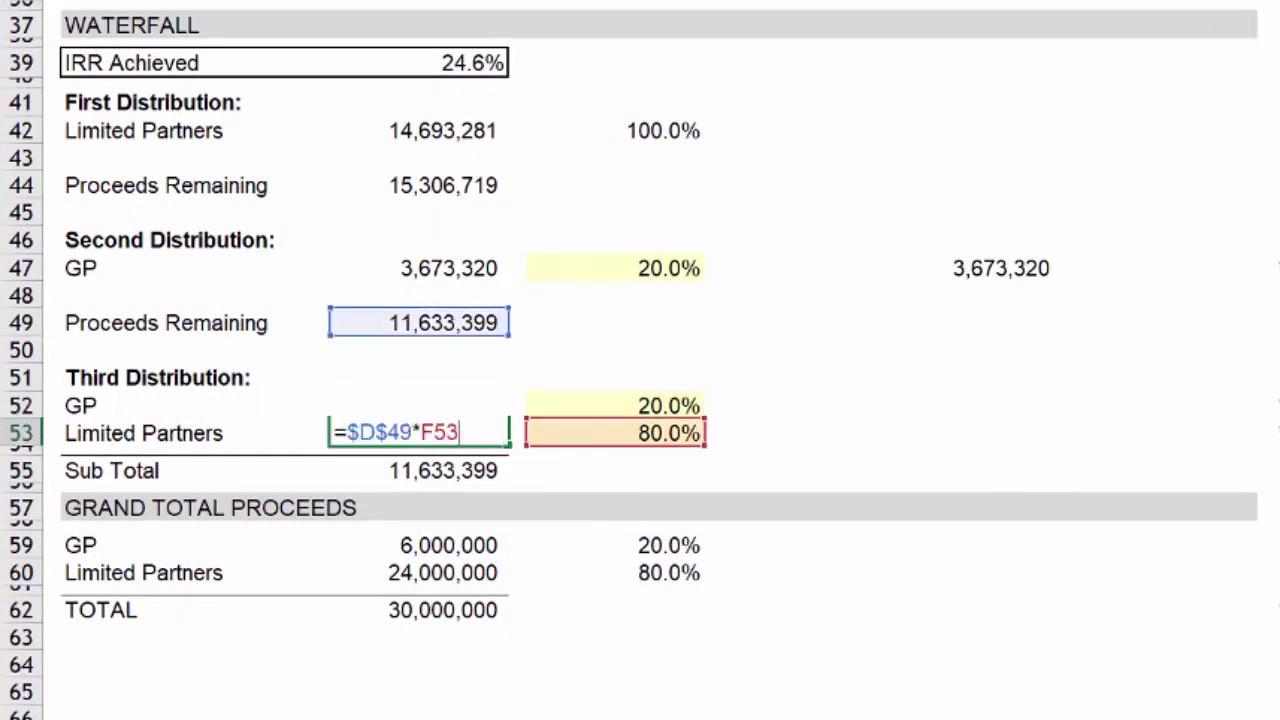
key(Escape)
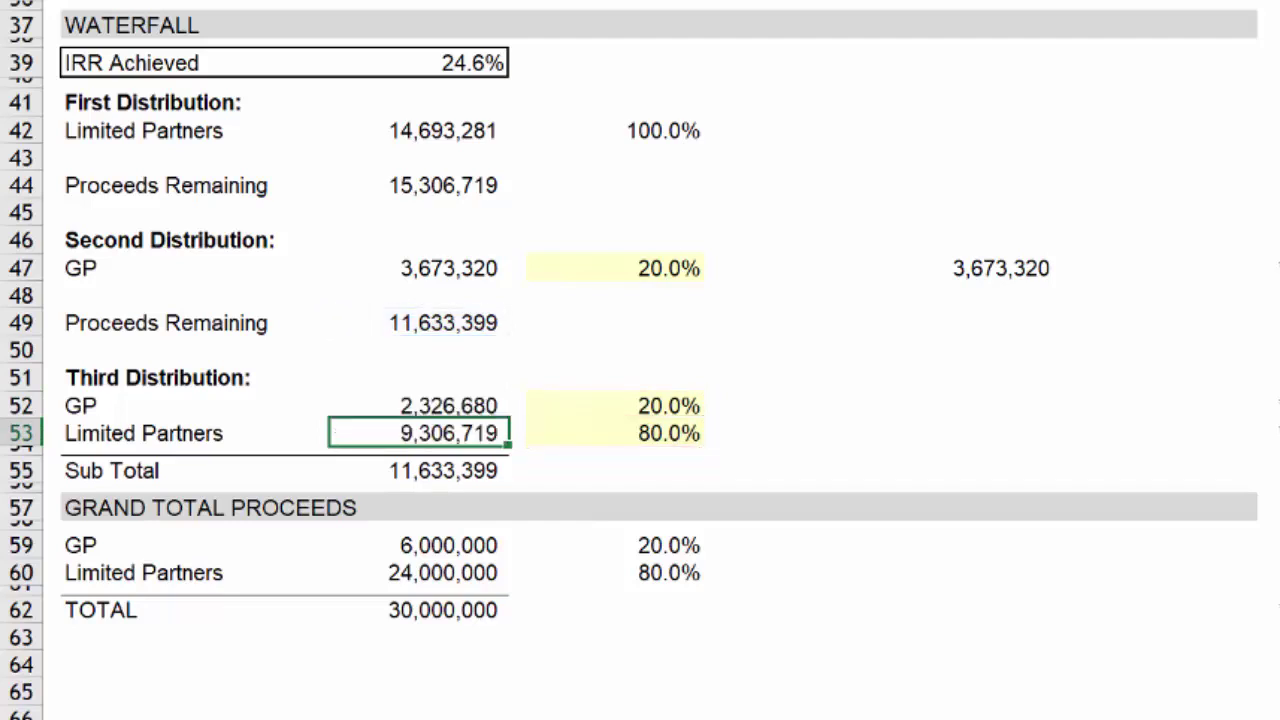
Inspect the grand total proceeds formulas for the GP and Limited Partners in D59 and D60, and select the total in D62
key(Down)
key(Down)
key(Down)
key(Down)
key(Down)
key(Down)
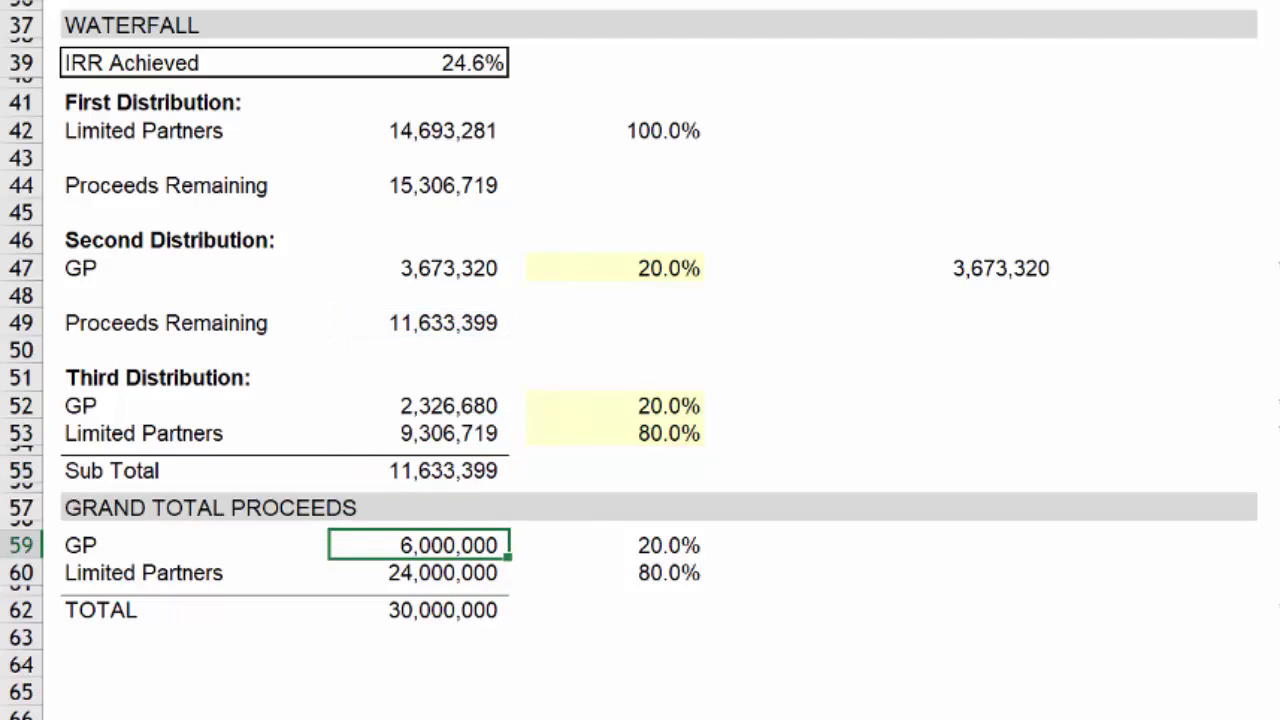
key(F2)
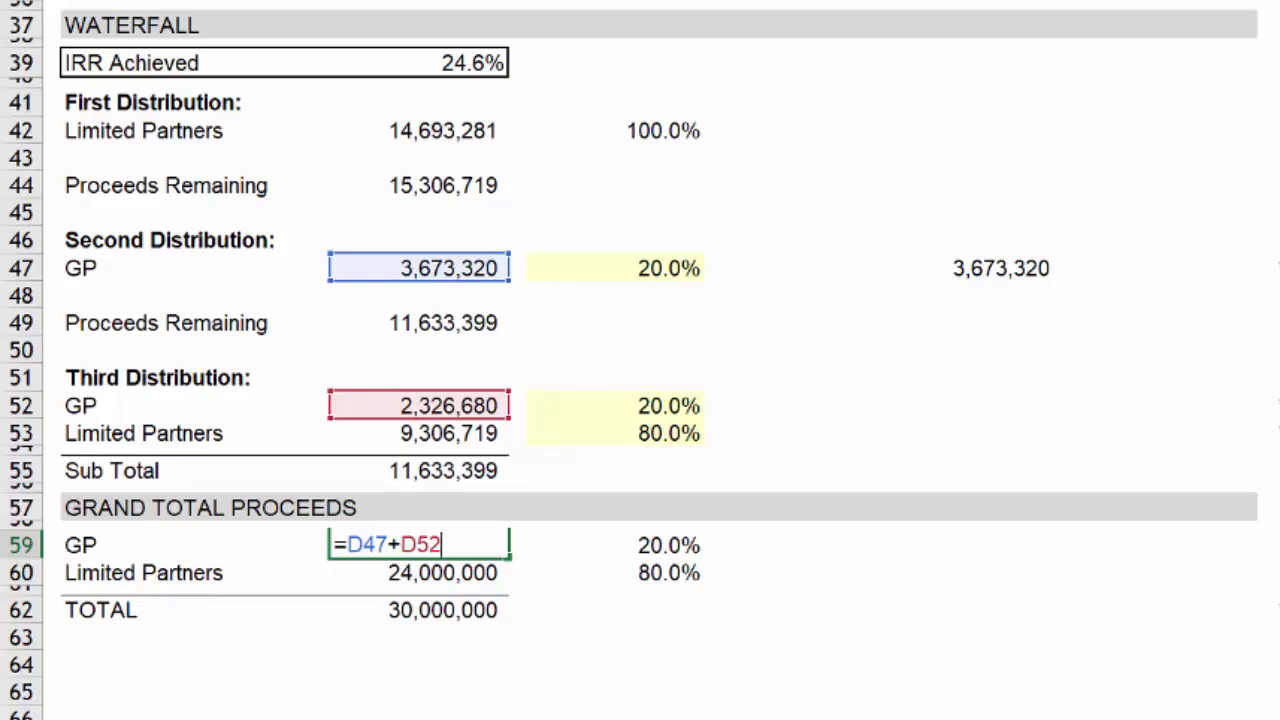
key(Escape)
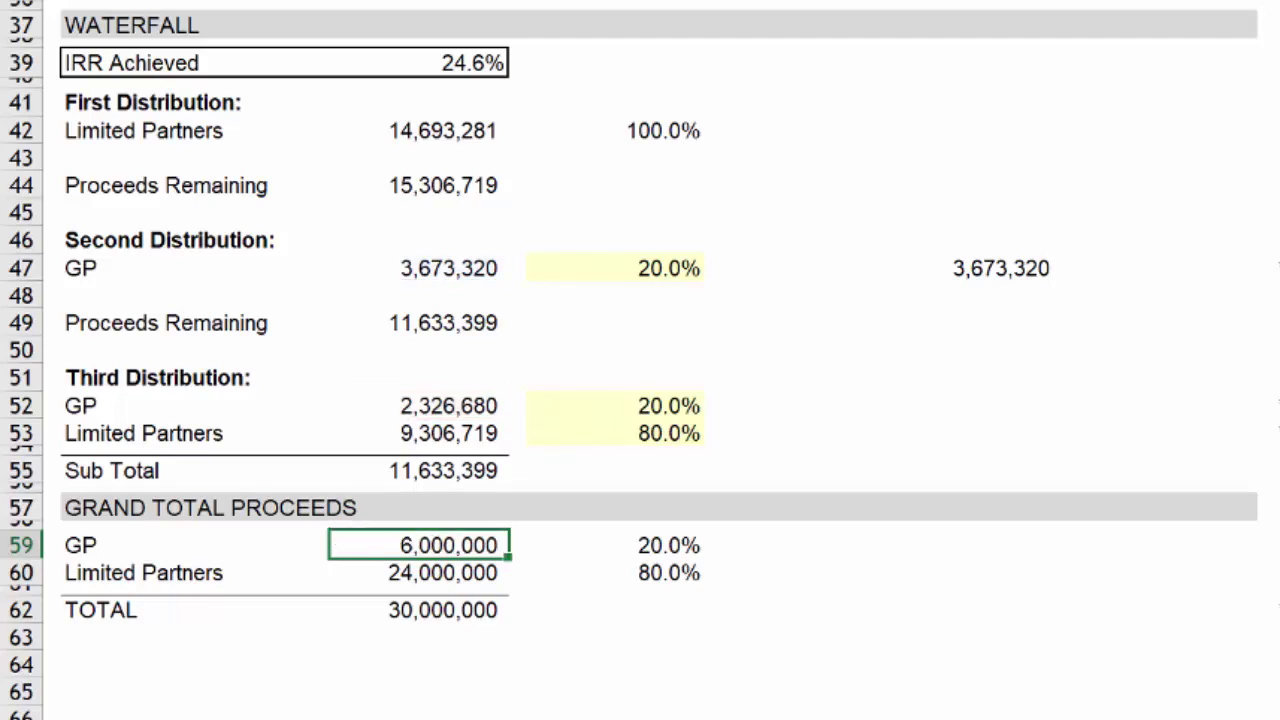
key(Down)
key(F2)
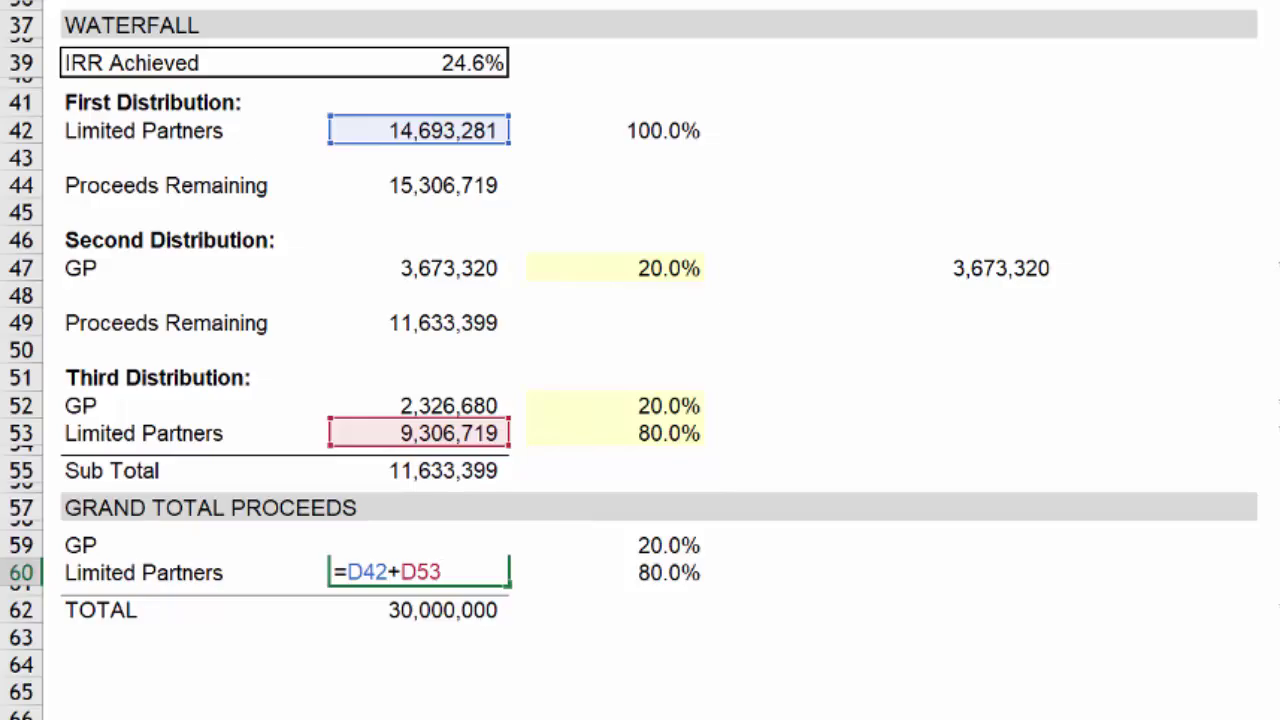
key(Return)
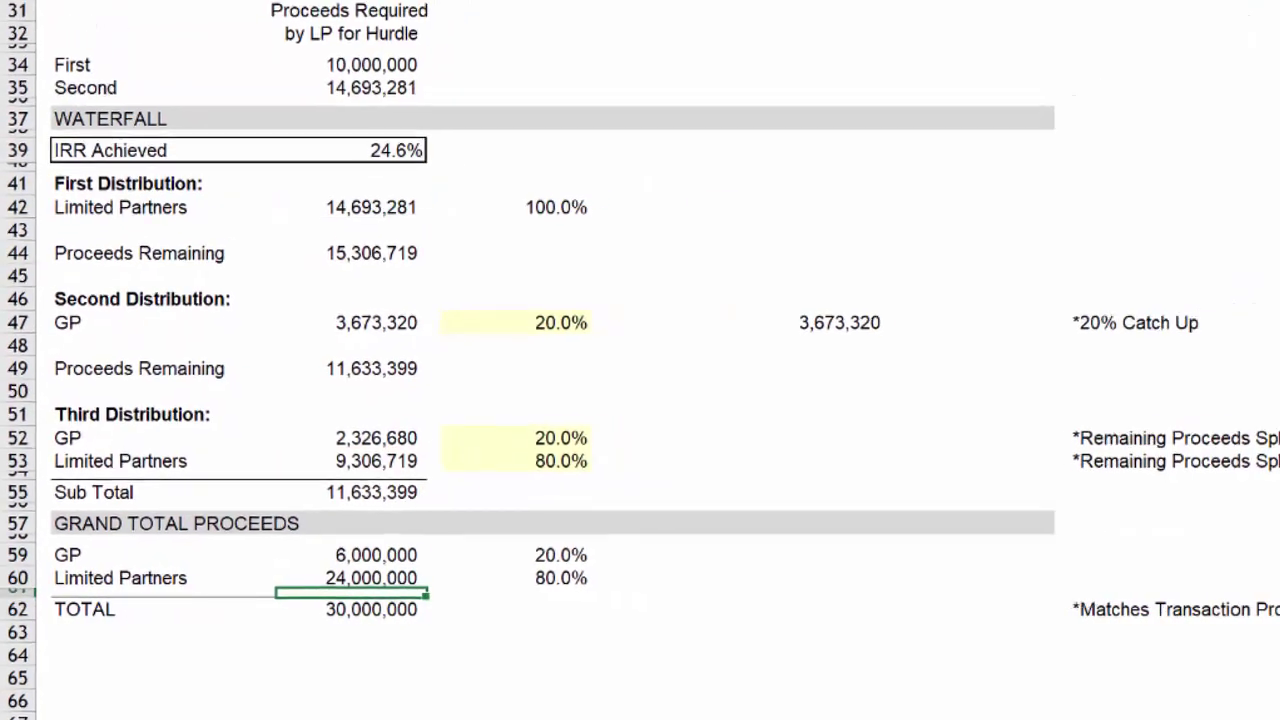
click(351, 609)
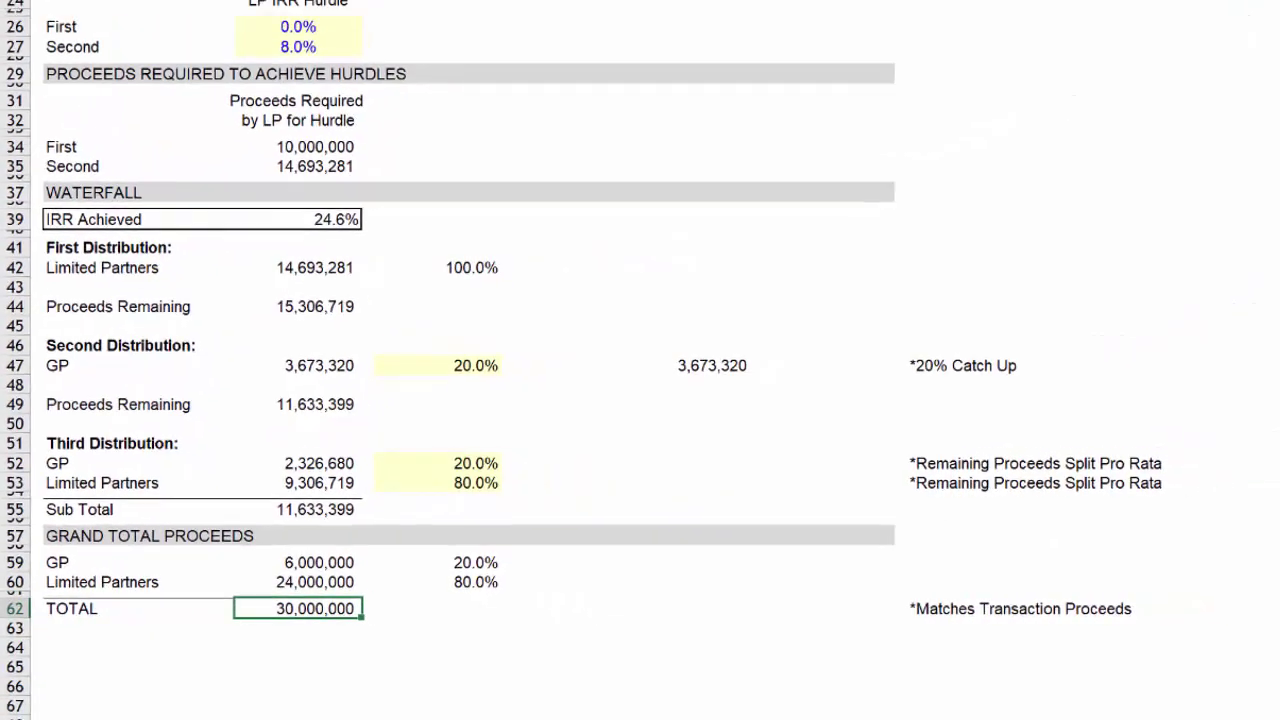